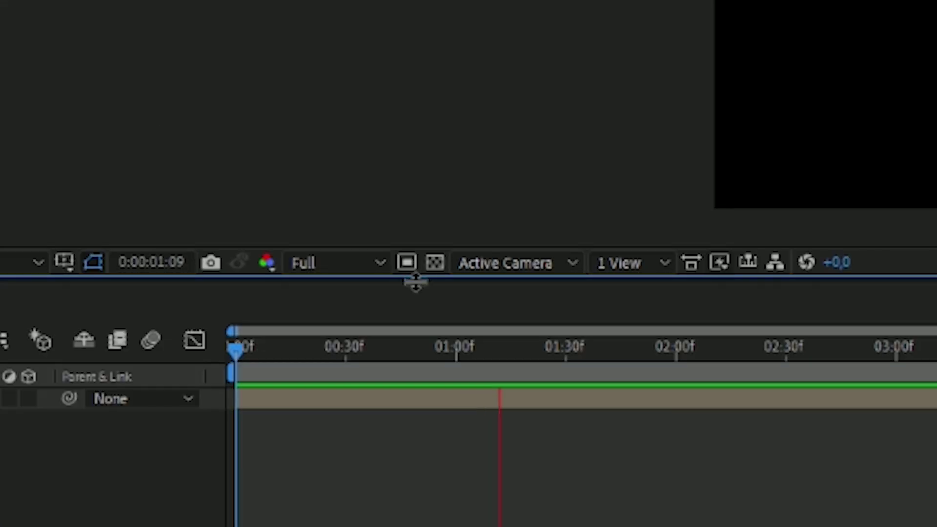
Show Comp 1's transparency grid, scrub its animation, and add it to the Media Encoder queue.
{"action": "left_click", "coordinate": [355, 311]}
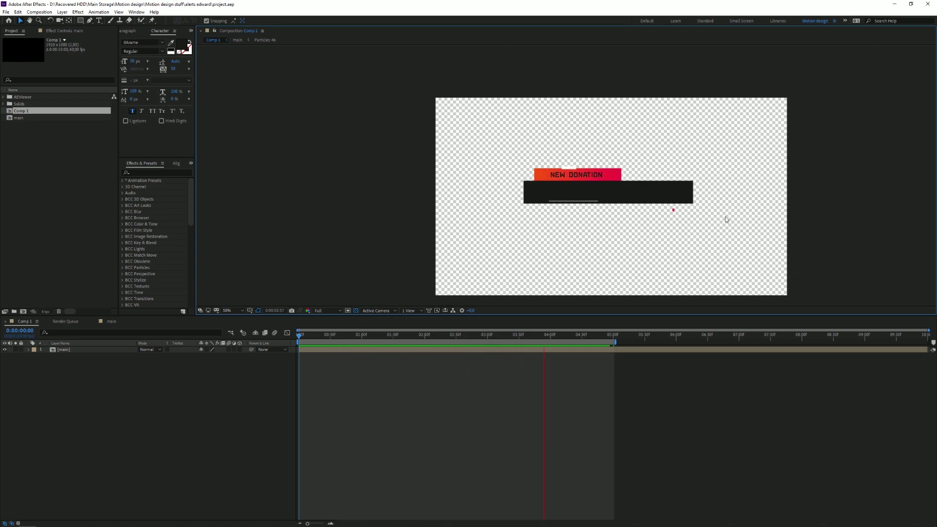
{"action": "key", "text": "space"}
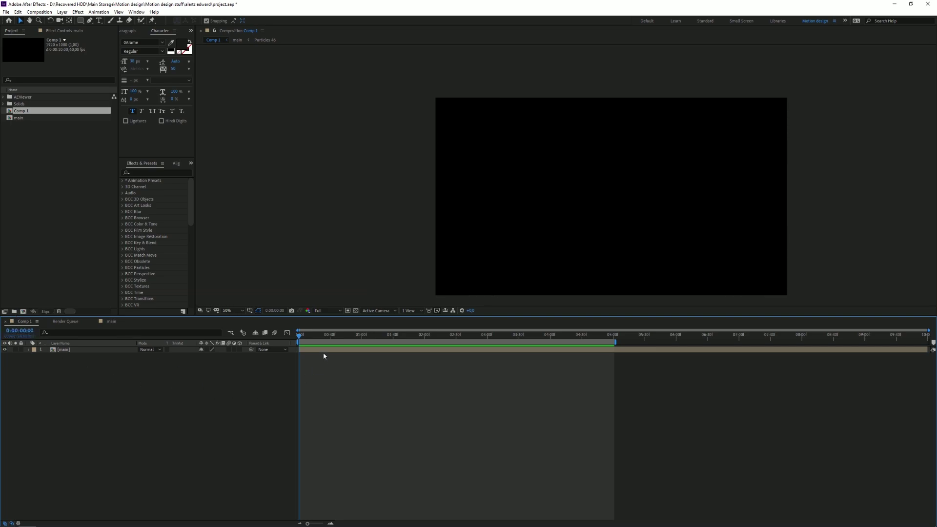
{"action": "left_click_drag", "start_coordinate": [303, 337], "coordinate": [301, 337]}
{"action": "left_click", "coordinate": [32, 12]}
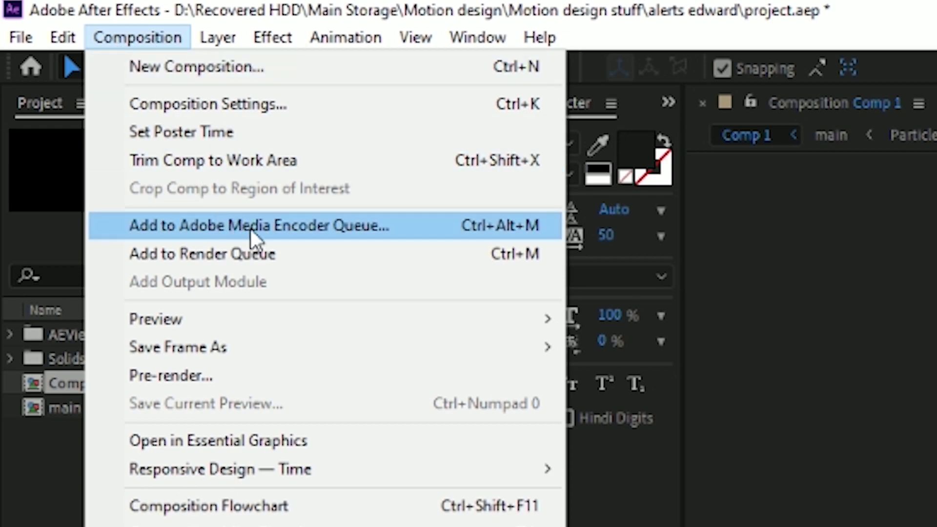
{"action": "left_click", "coordinate": [251, 229]}
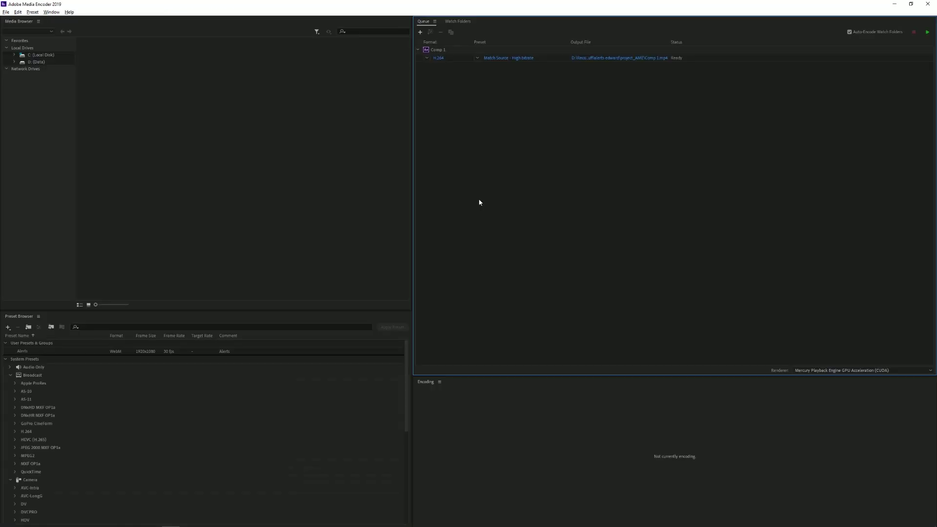
Select the Comp 1 queue job and browse its list of output formats.
{"action": "left_click", "coordinate": [443, 52]}
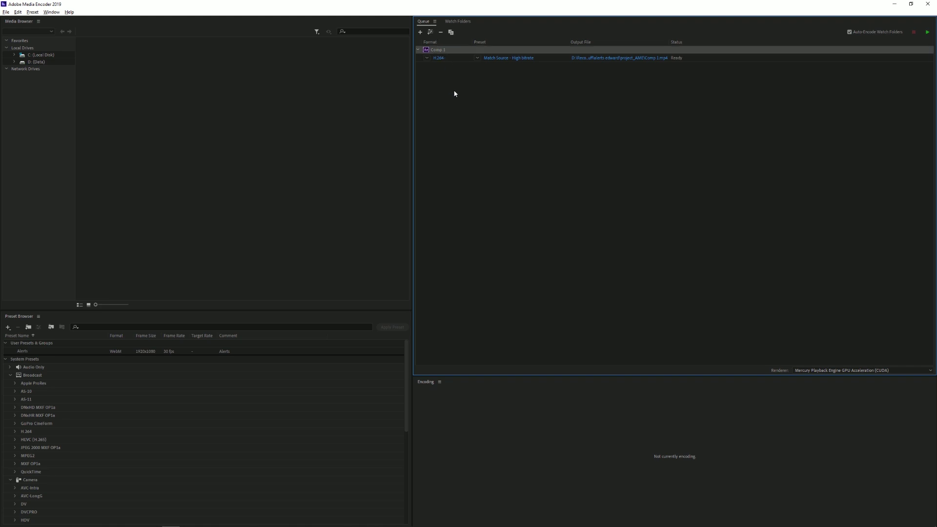
{"action": "left_click", "coordinate": [454, 93]}
{"action": "left_click", "coordinate": [428, 53]}
{"action": "left_click", "coordinate": [426, 58]}
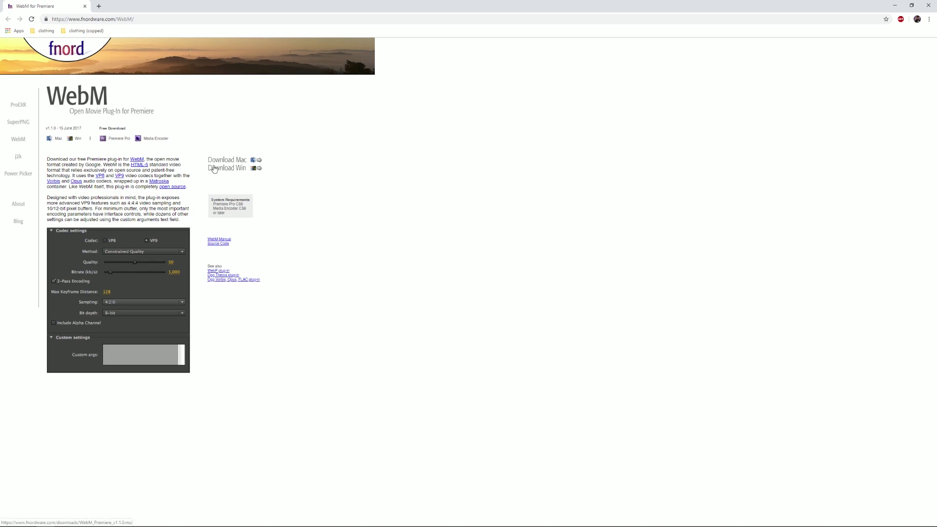
Download and run the Windows WebM plug-in installer, then dismiss its repair/remove wizard.
{"action": "left_click", "coordinate": [235, 168]}
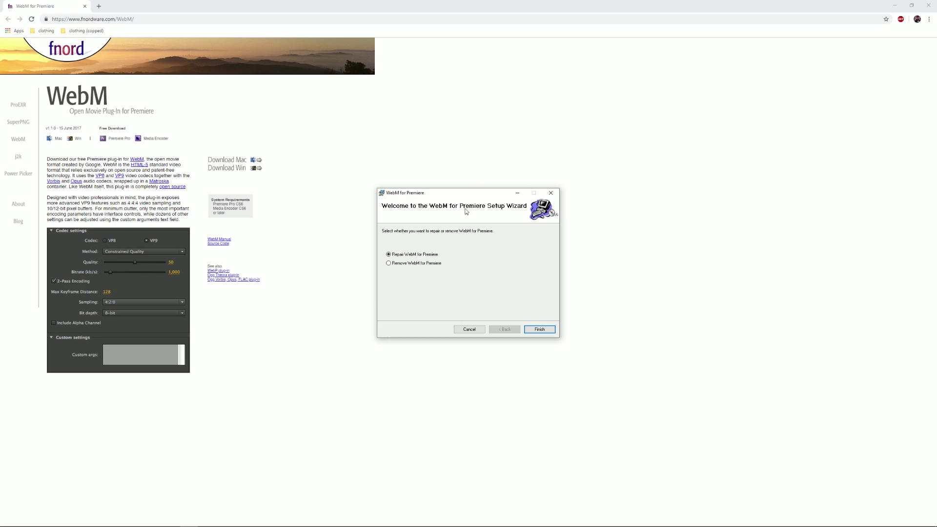
{"action": "left_click", "coordinate": [558, 194]}
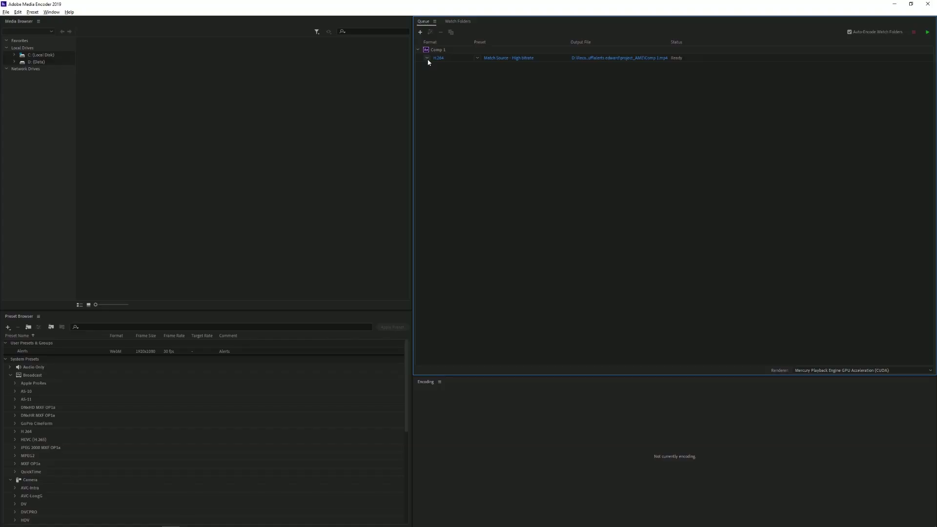
Set Comp 1's format to WebM and open the Alerts preset's export settings.
{"action": "left_click", "coordinate": [429, 60]}
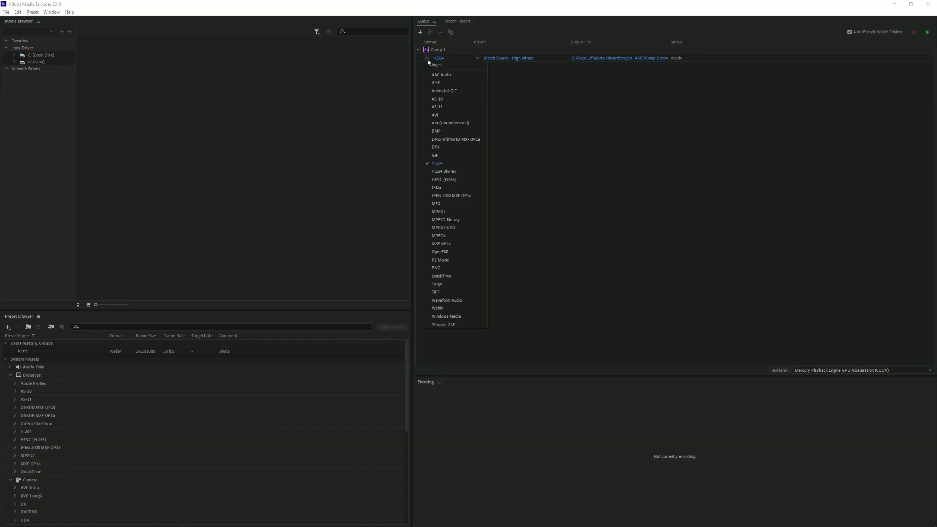
{"action": "left_click", "coordinate": [454, 309]}
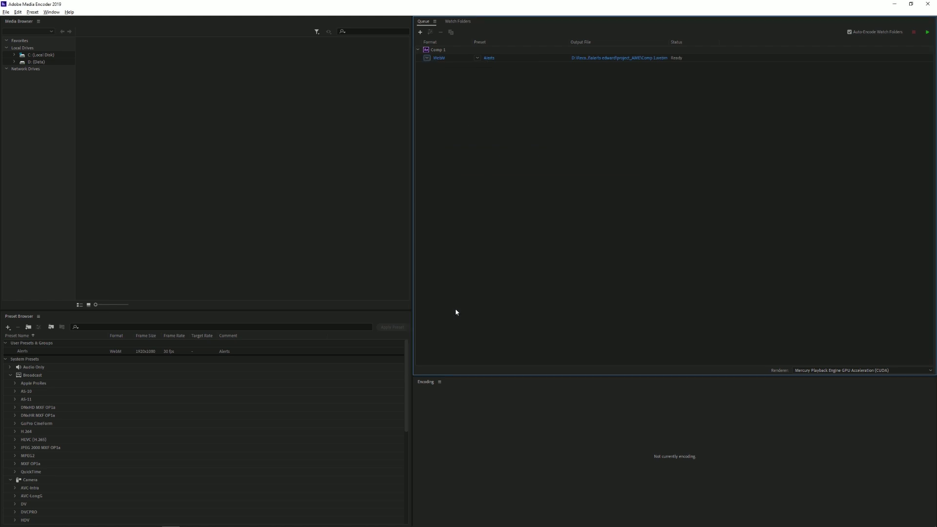
{"action": "left_click", "coordinate": [488, 59]}
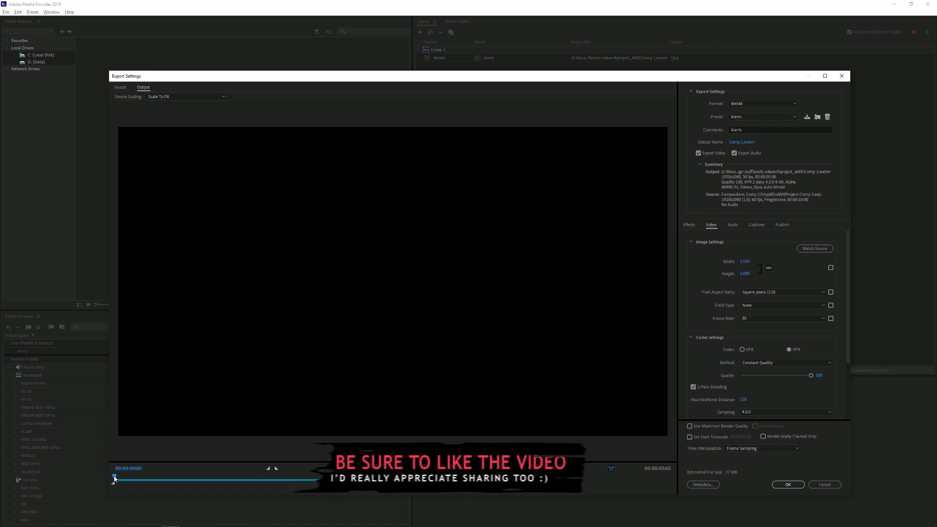
Preview the frame near one second, include the alpha channel, and name the output Comp 1.webm.
{"action": "mouse_move", "coordinate": [115, 478]}
{"action": "left_mouse_down"}
{"action": "mouse_move", "coordinate": [200, 478]}
{"action": "mouse_move", "coordinate": [167, 478]}
{"action": "left_mouse_up"}
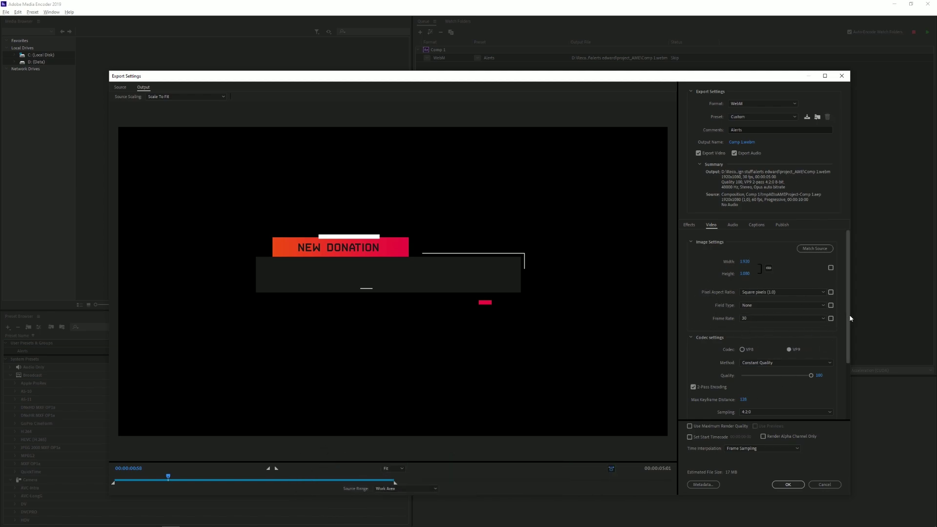
{"action": "scroll", "coordinate": [846, 349], "scroll_direction": "down", "scroll_amount": 3}
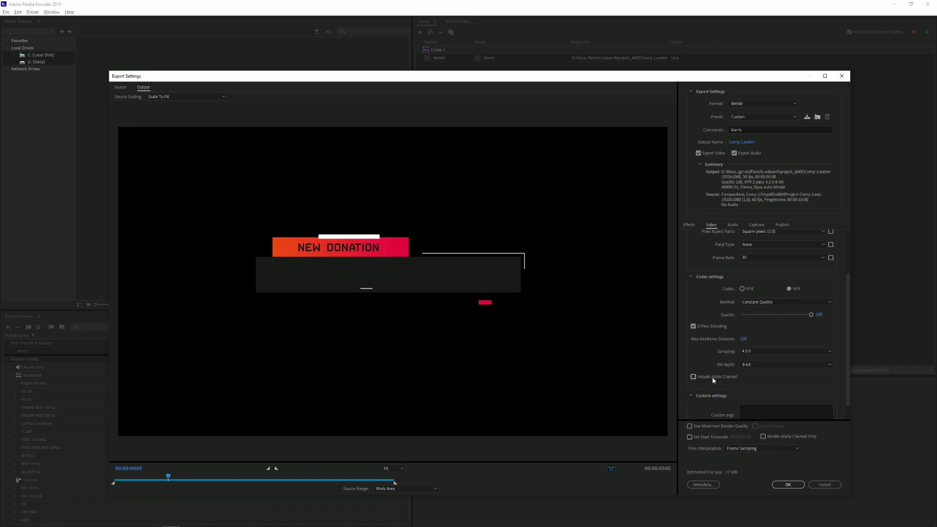
{"action": "left_click", "coordinate": [710, 377]}
{"action": "left_click", "coordinate": [743, 143]}
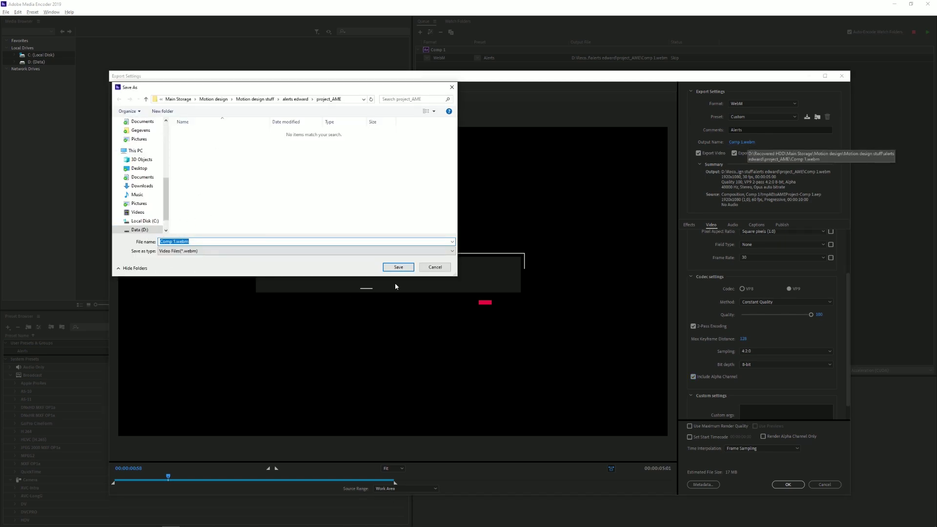
{"action": "left_click", "coordinate": [399, 266]}
Confirm the export settings, render Comp 1's WebM job to Done, and close Media Encoder.
{"action": "left_click", "coordinate": [787, 486]}
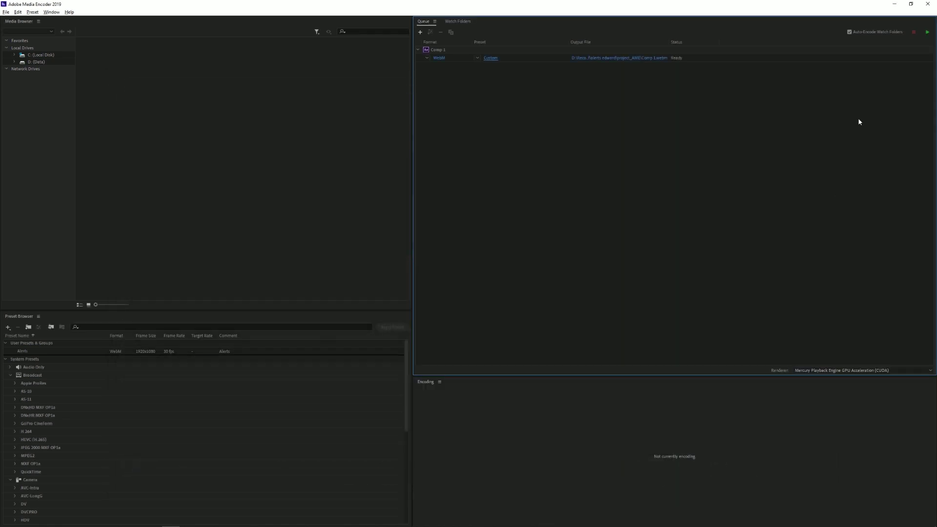
{"action": "left_click", "coordinate": [927, 32]}
{"action": "left_click", "coordinate": [928, 3]}
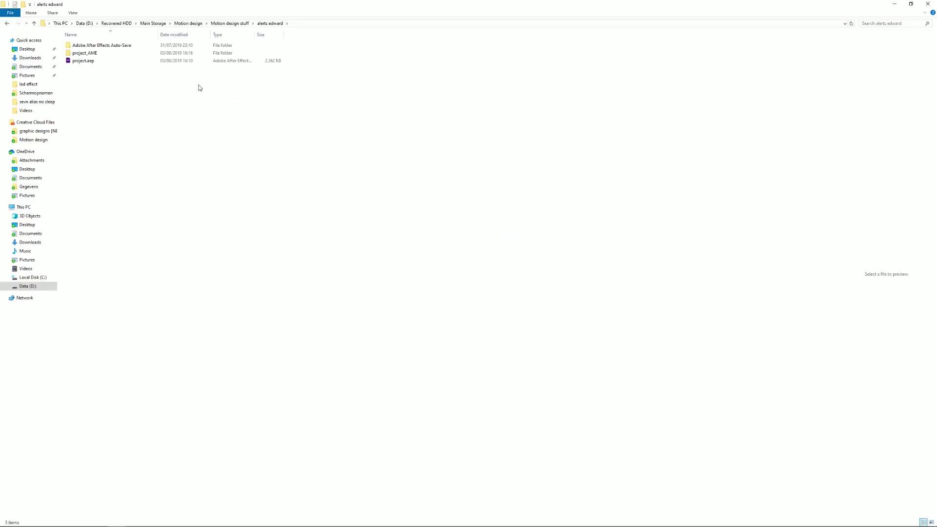
Open project_AME, play Comp 1.webm, and preview it in Chrome.
{"action": "double_click", "coordinate": [156, 53]}
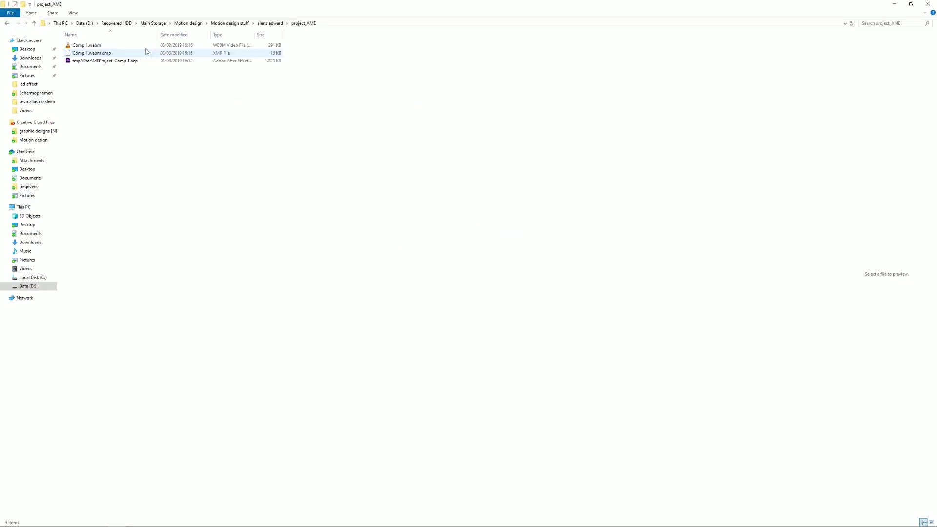
{"action": "double_click", "coordinate": [102, 45]}
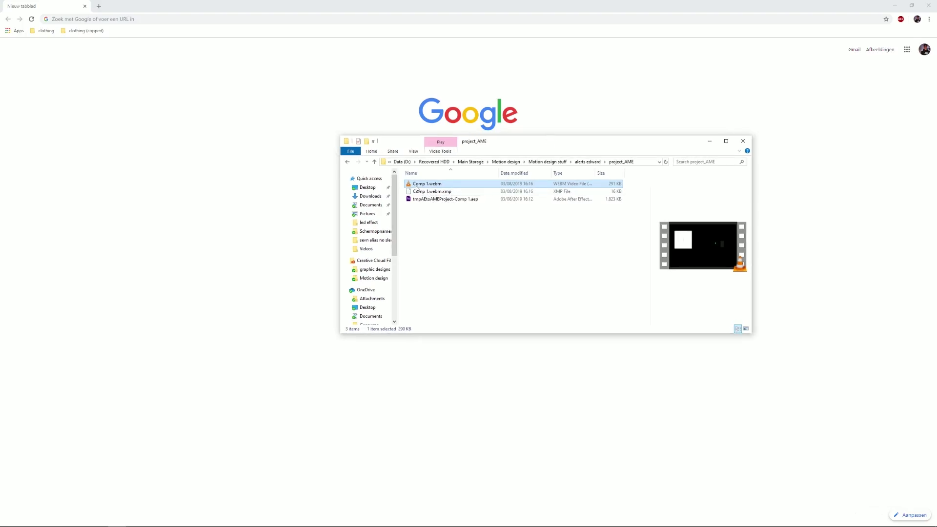
{"action": "mouse_move", "coordinate": [425, 188]}
{"action": "left_mouse_down"}
{"action": "mouse_move", "coordinate": [157, 108]}
{"action": "mouse_move", "coordinate": [146, 17]}
{"action": "left_mouse_up"}
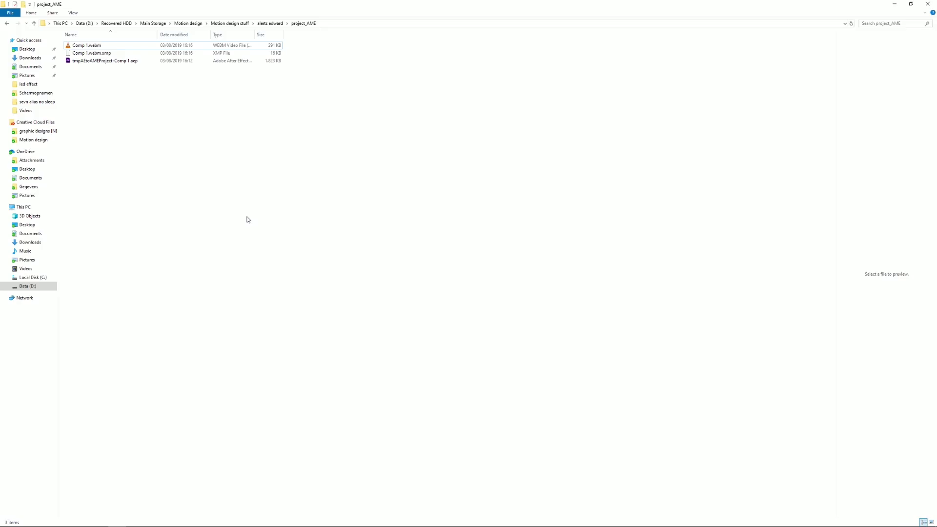
{"action": "key", "text": "alt+Tab"}
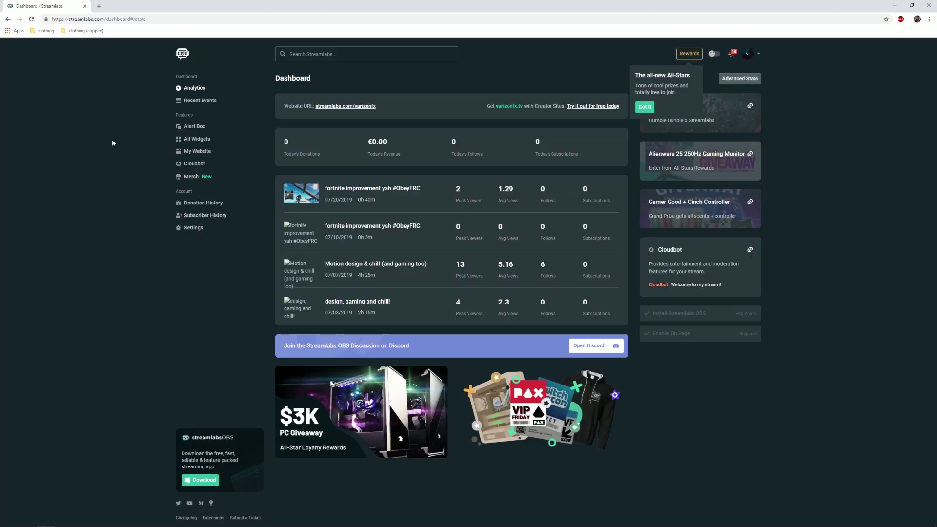
In the Alert Box follow settings, browse local files for a new alert image.
{"action": "left_click", "coordinate": [199, 127]}
{"action": "scroll", "coordinate": [357, 253], "scroll_direction": "down", "scroll_amount": 2}
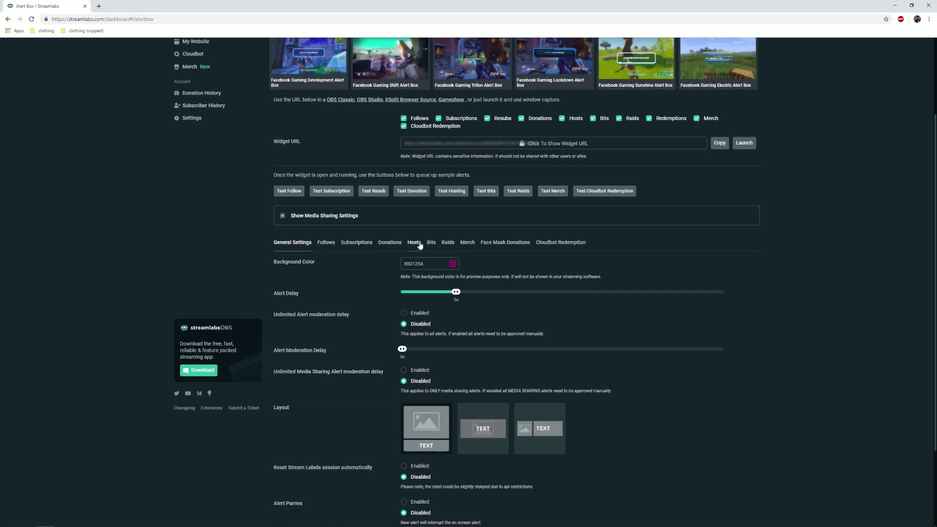
{"action": "left_click", "coordinate": [327, 243]}
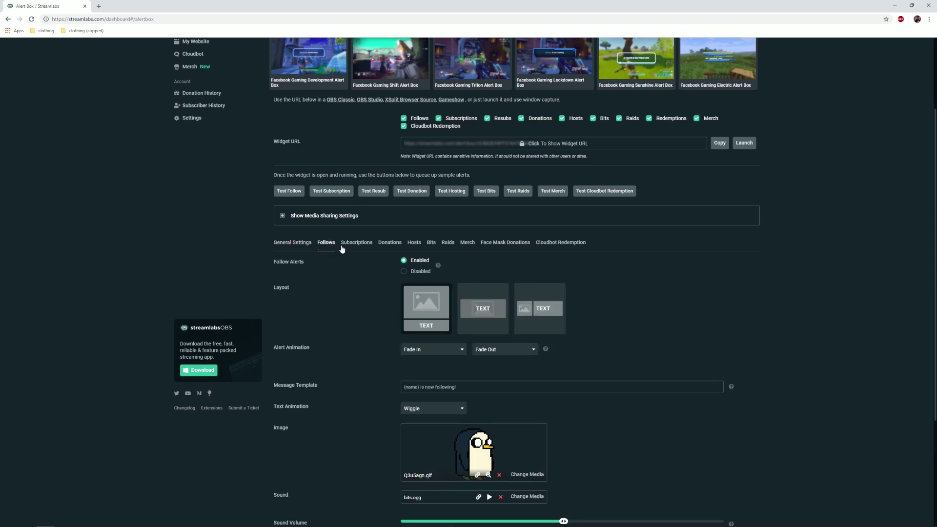
{"action": "scroll", "coordinate": [342, 250], "scroll_direction": "down", "scroll_amount": 3}
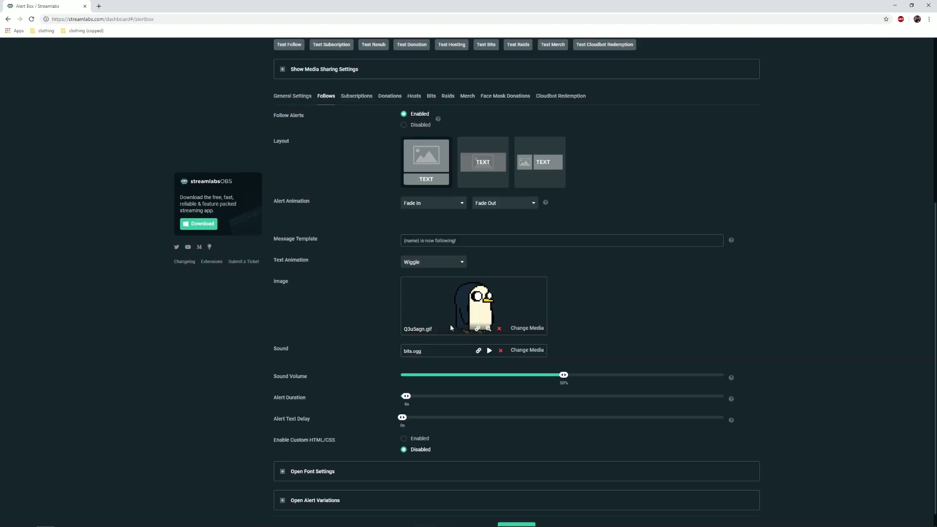
{"action": "left_click", "coordinate": [528, 328]}
{"action": "left_click", "coordinate": [319, 171]}
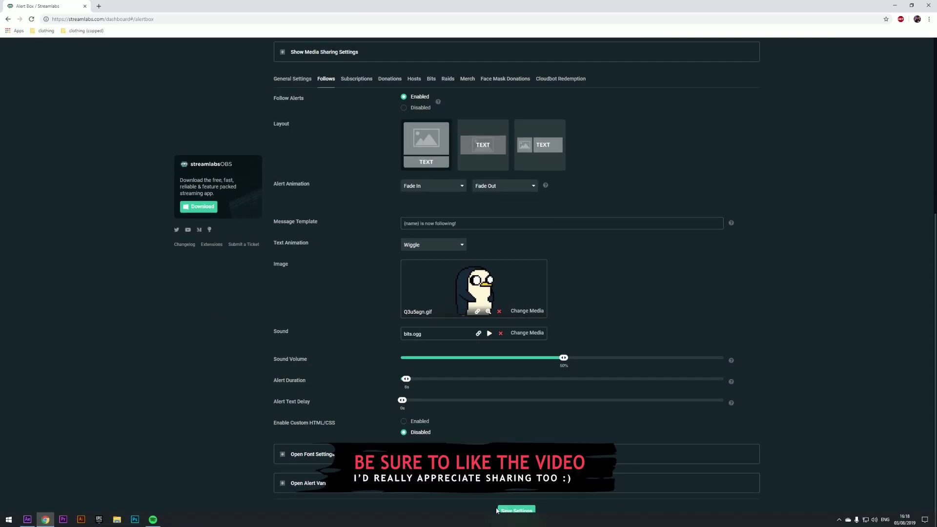
{"action": "scroll", "coordinate": [635, 298], "scroll_direction": "up", "scroll_amount": 1}
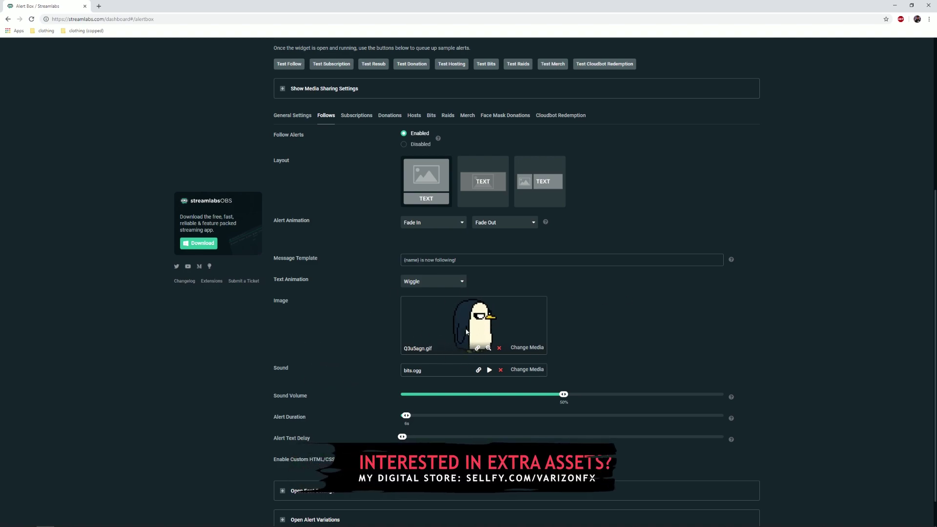
{"action": "scroll", "coordinate": [603, 319], "scroll_direction": "down", "scroll_amount": 1}
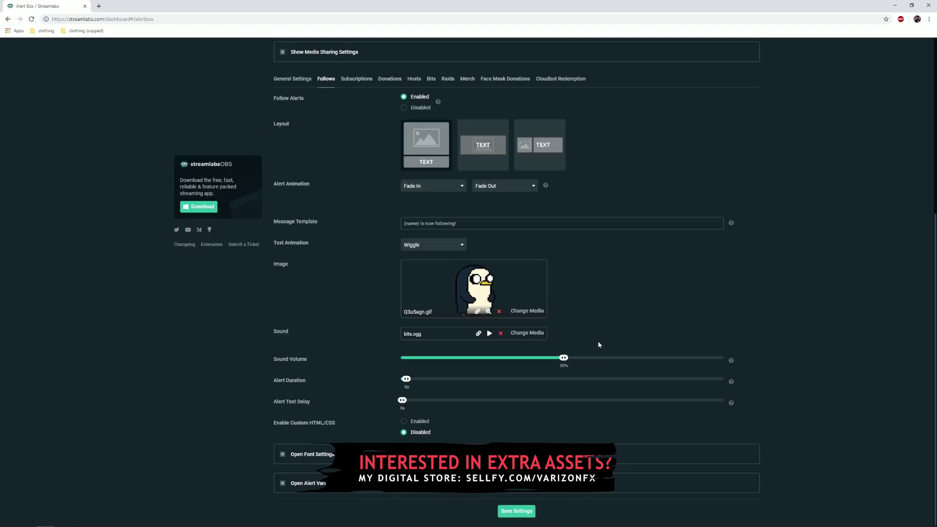
{"action": "left_click", "coordinate": [505, 512]}
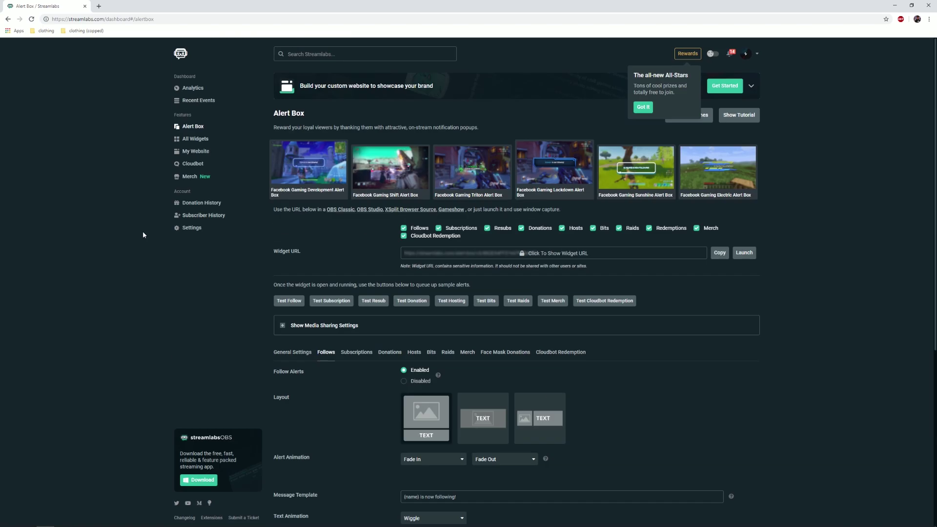